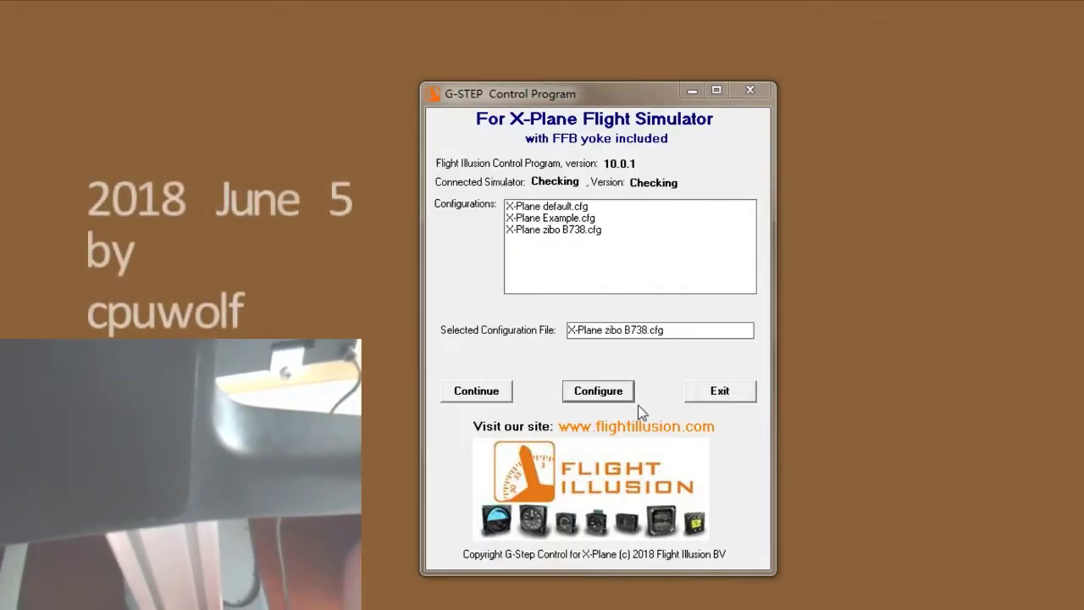
- Open the X-Plane zibo B738.cfg configuration for editing
{"action": "left_click", "coordinate": [603, 394]}
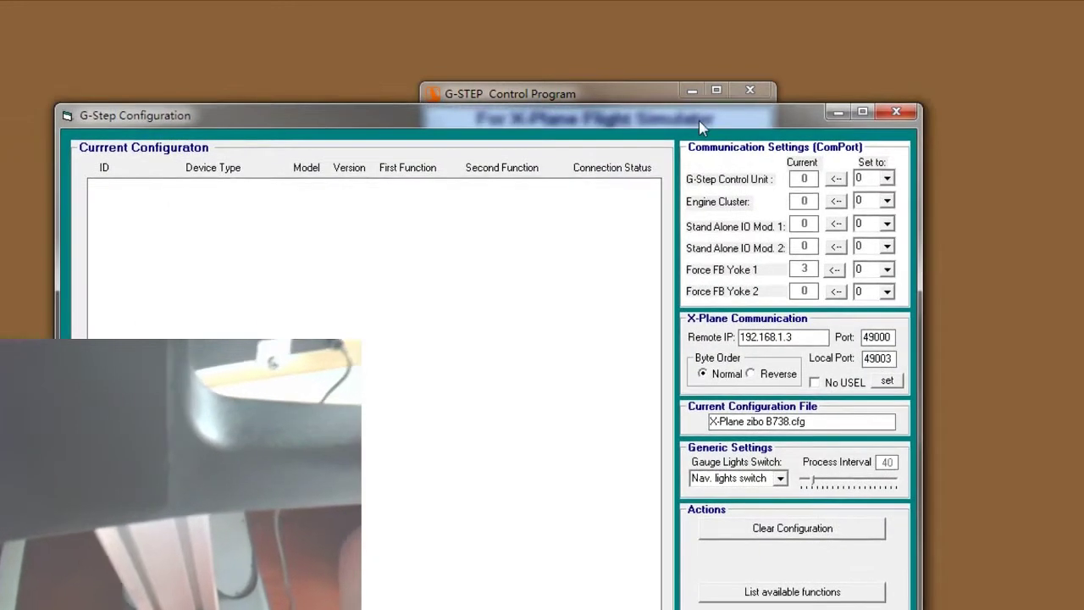
- Move the G-Step Configuration window up and left to check Force FB Yoke 1 on COM port 3
{"action": "left_click_drag", "start_coordinate": [699, 120], "coordinate": [667, 76]}
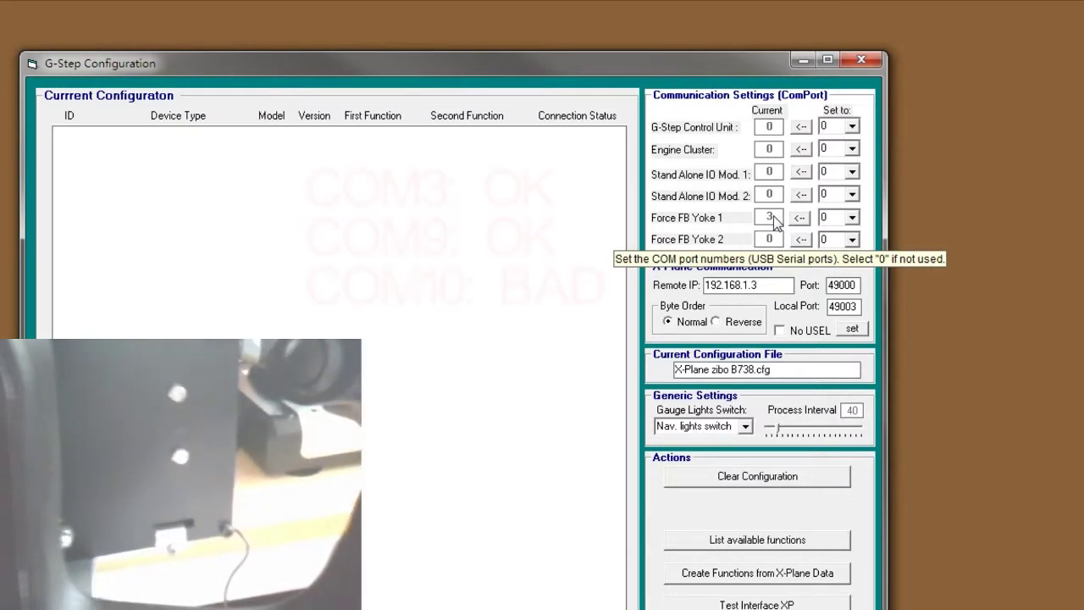
- Try setting Force FB Yoke 1 to COM port 10, then dismiss the invalid-port error messages
{"action": "left_click", "coordinate": [819, 218]}
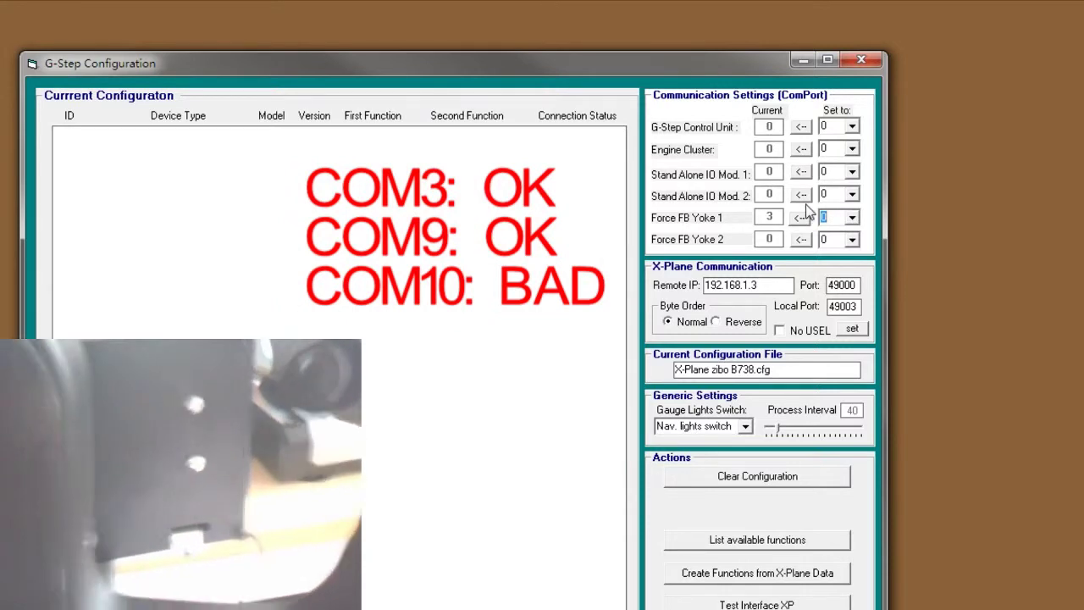
{"action": "type", "text": "10"}
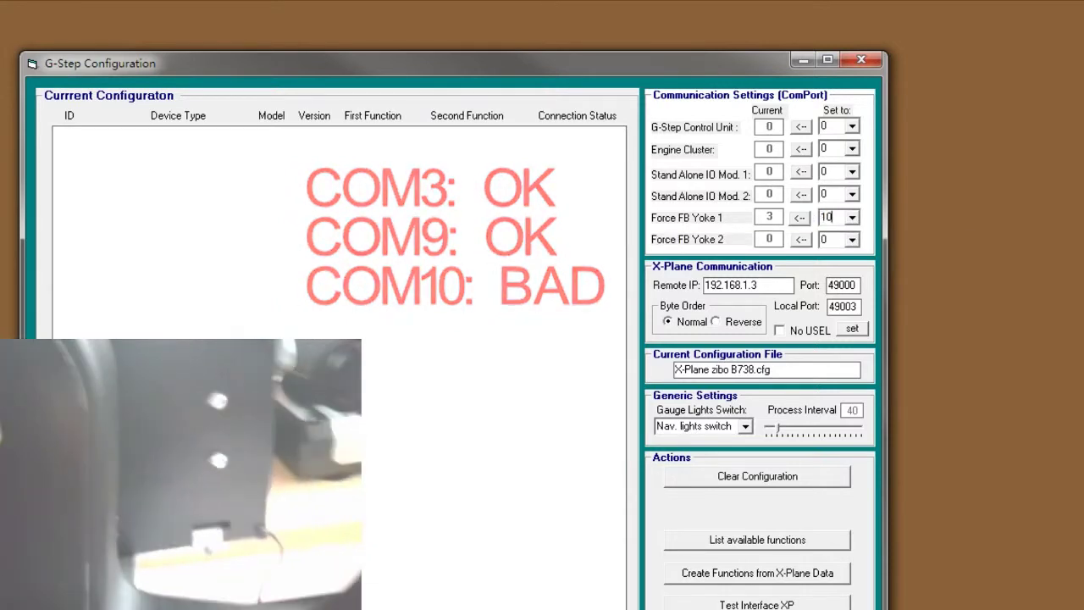
{"action": "left_click", "coordinate": [803, 218]}
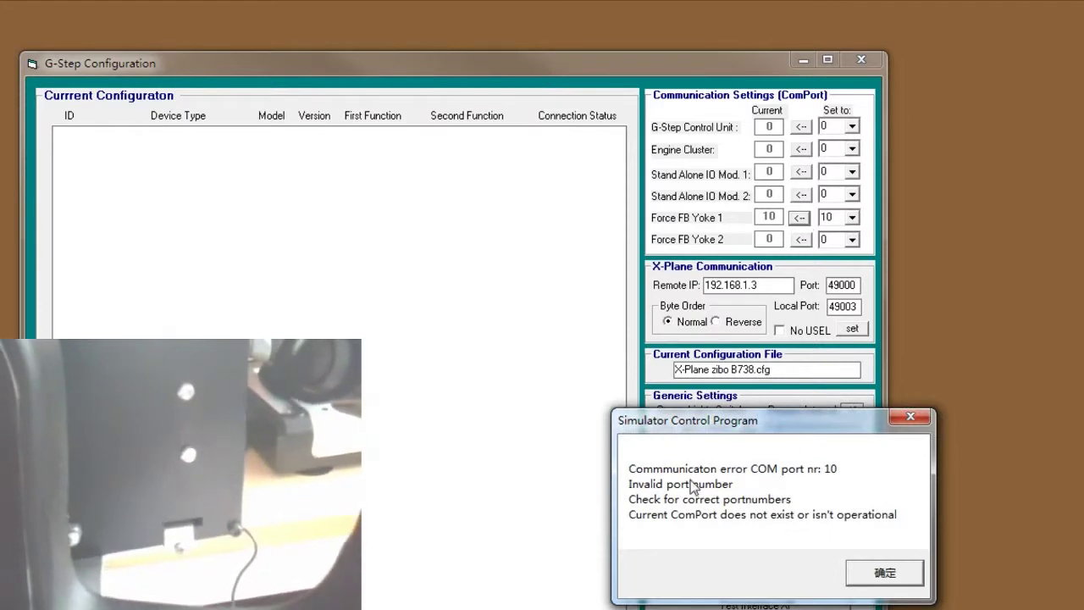
{"action": "left_click", "coordinate": [921, 419]}
{"action": "left_click", "coordinate": [923, 574]}
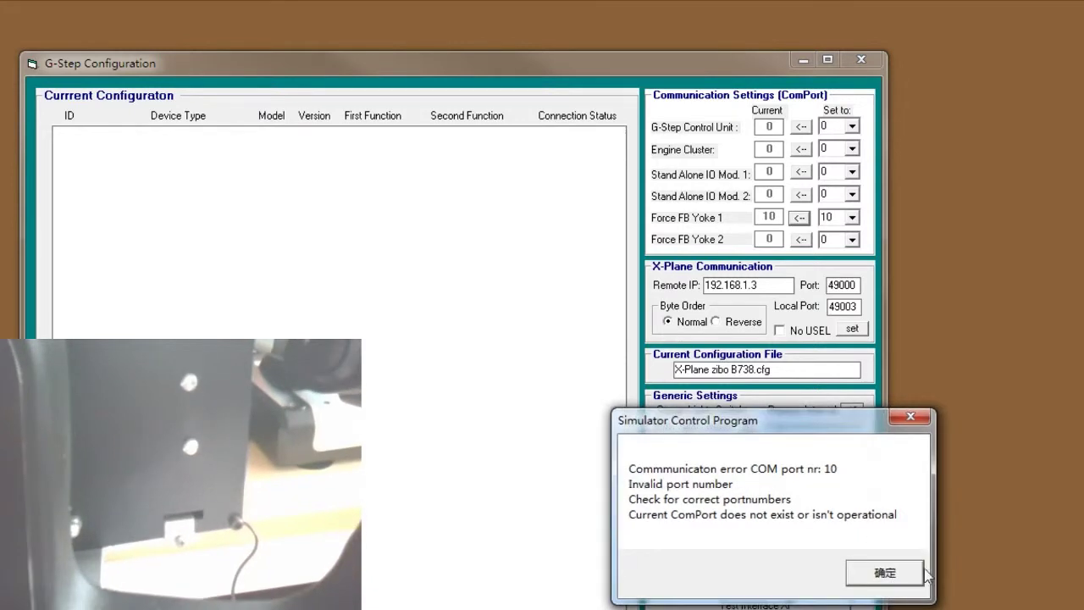
{"action": "left_click", "coordinate": [900, 575]}
- Close the last port error and reassign Force FB Yoke 1 to COM port 3
{"action": "left_click", "coordinate": [899, 575]}
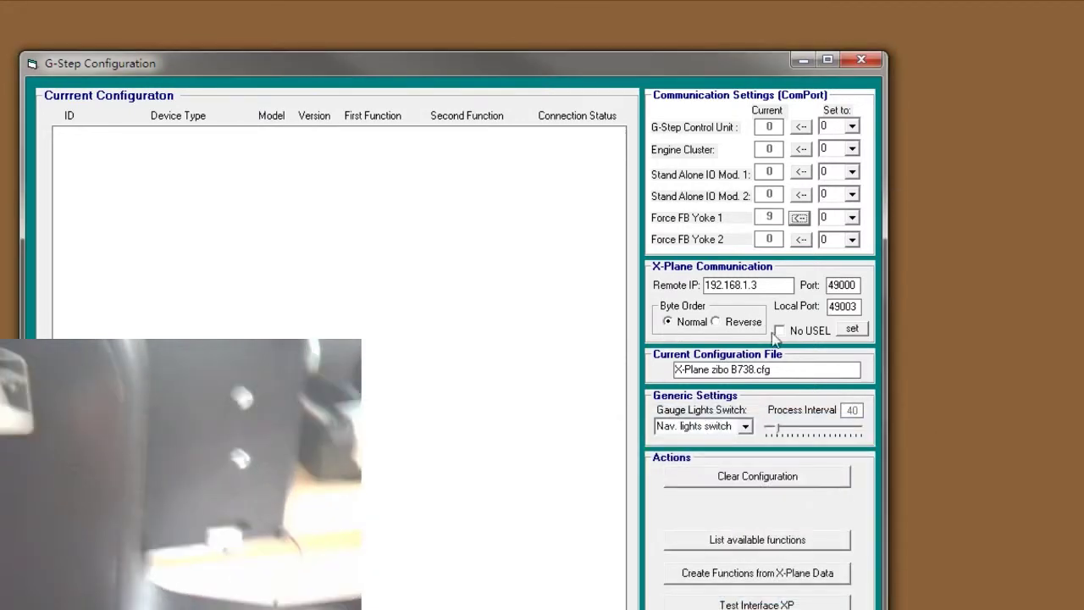
{"action": "left_click_drag", "start_coordinate": [608, 75], "coordinate": [616, 75]}
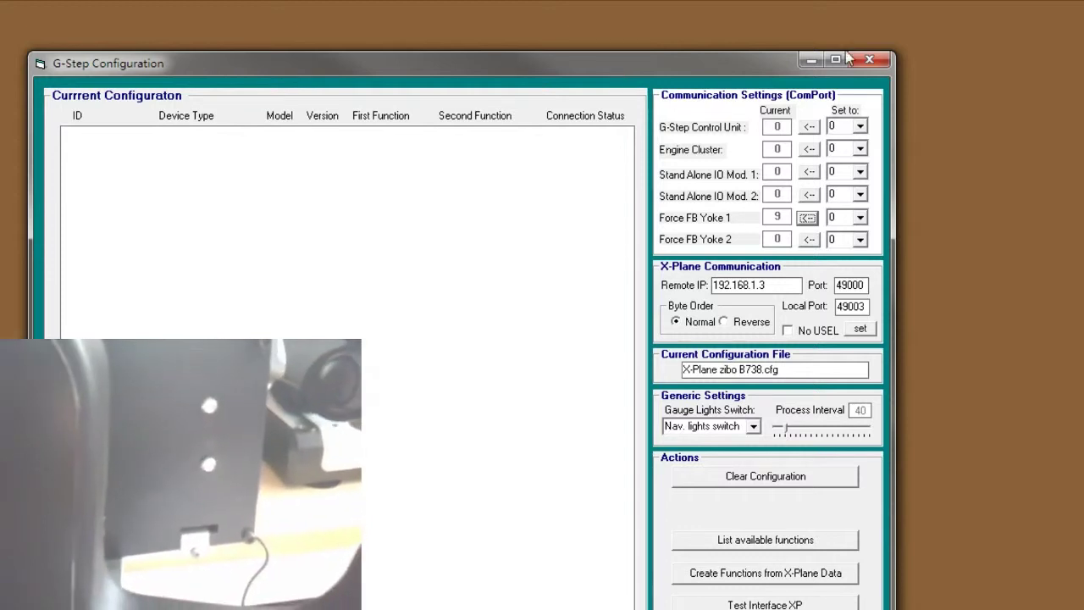
{"action": "key", "text": "Tab"}
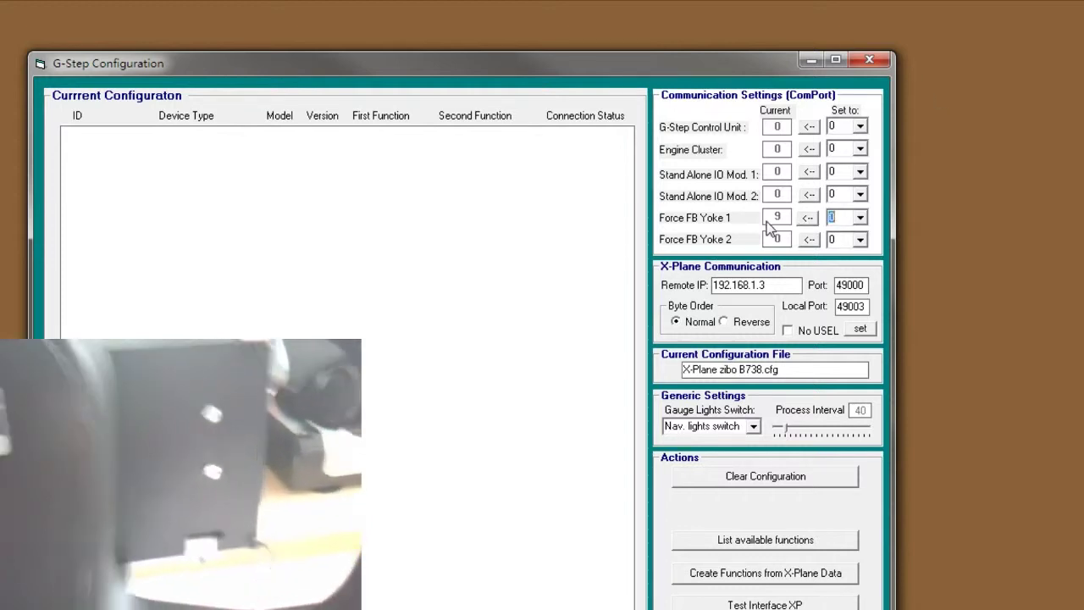
{"action": "type", "text": "3"}
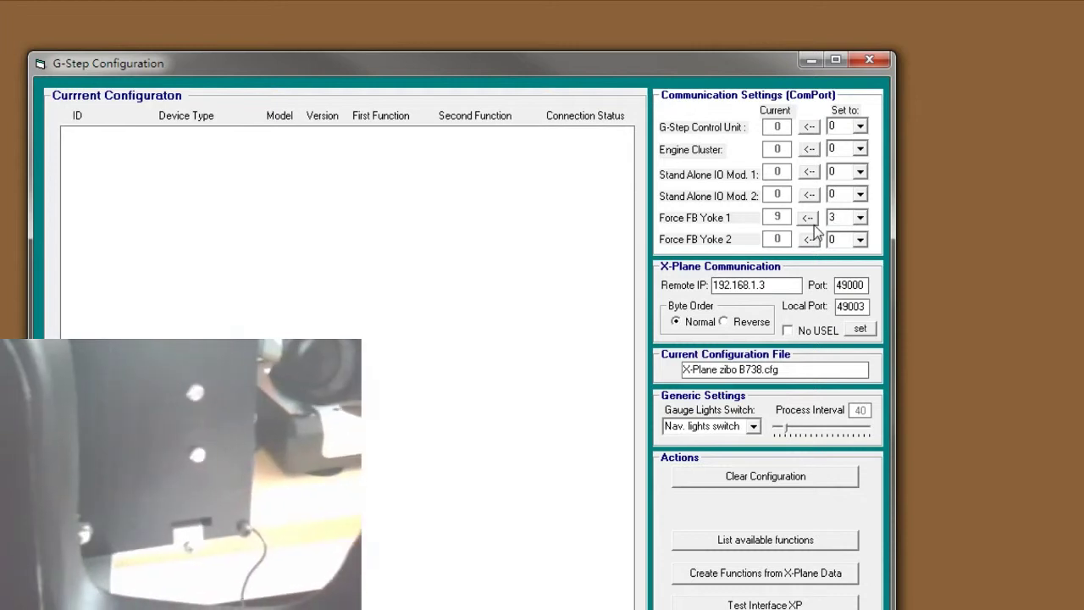
{"action": "left_click", "coordinate": [809, 218]}
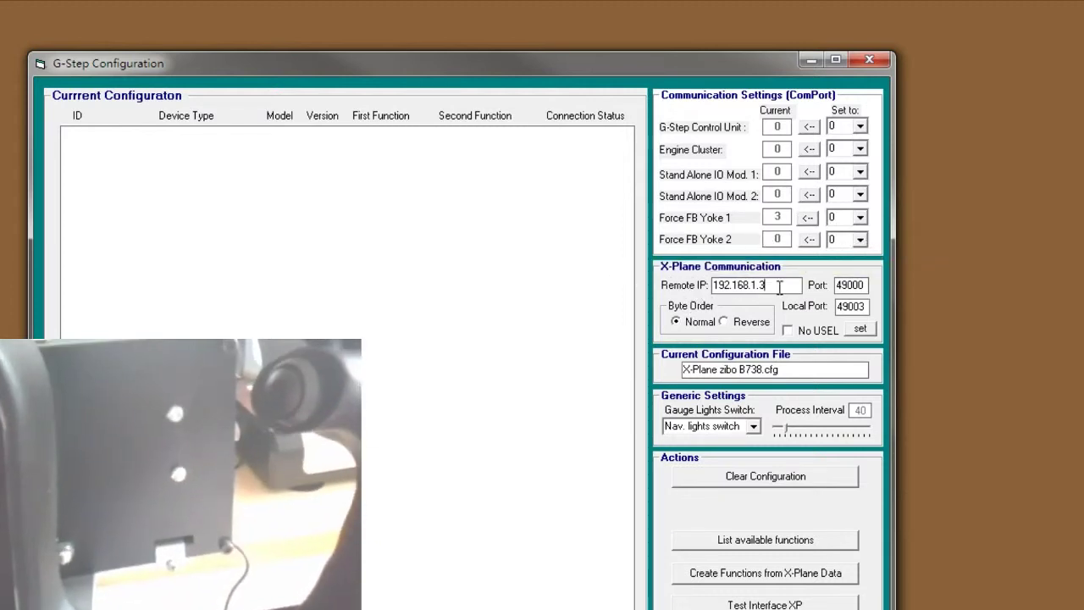
{"action": "left_click_drag", "start_coordinate": [782, 285], "coordinate": [696, 284]}
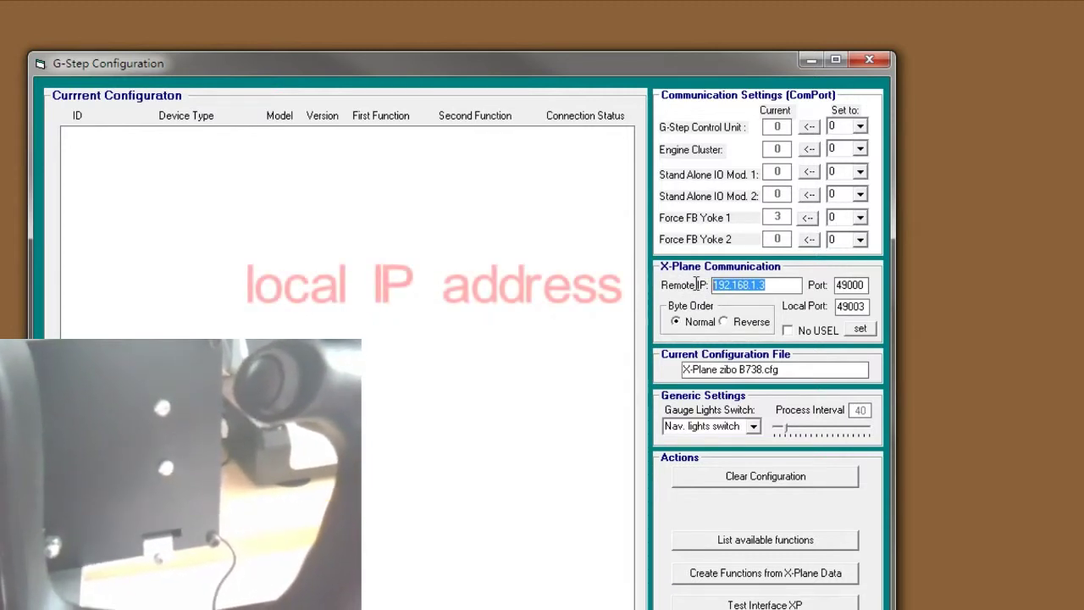
{"action": "left_click", "coordinate": [772, 285]}
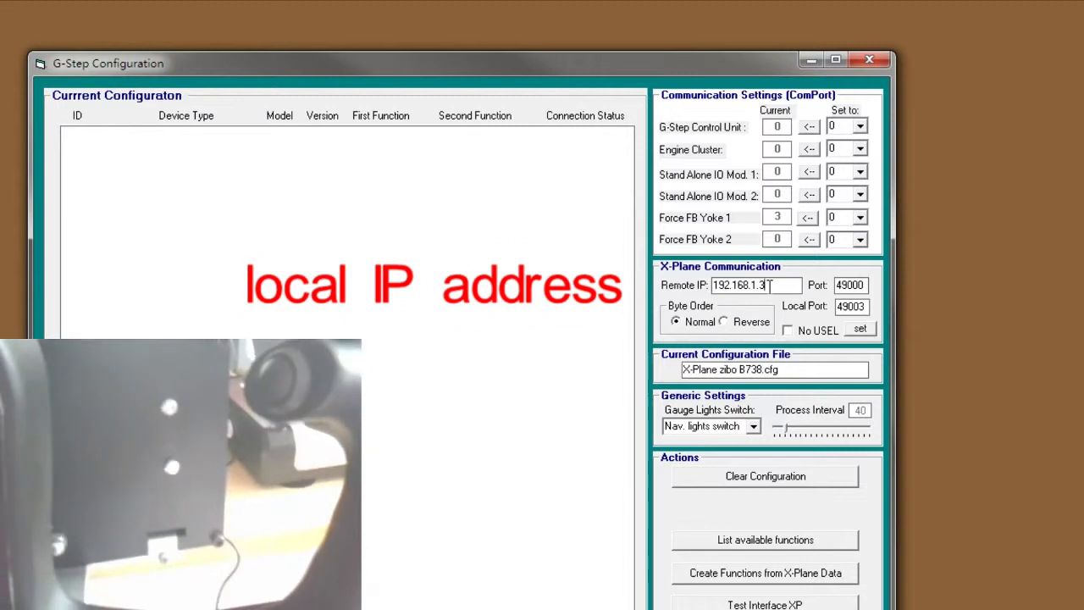
{"action": "left_click_drag", "start_coordinate": [770, 284], "coordinate": [711, 286]}
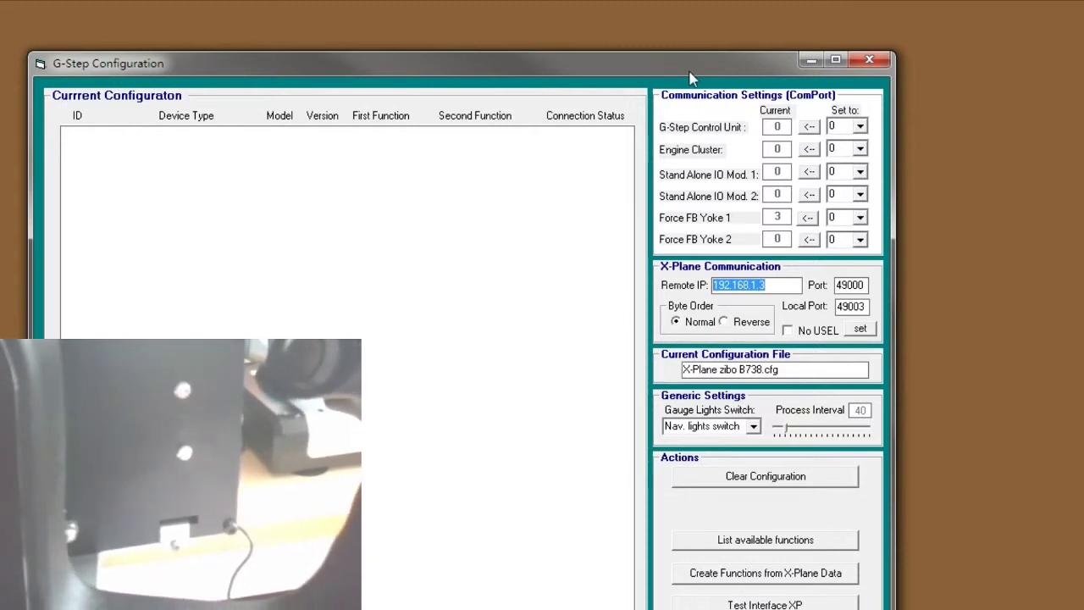
{"action": "left_click_drag", "start_coordinate": [689, 72], "coordinate": [773, 27]}
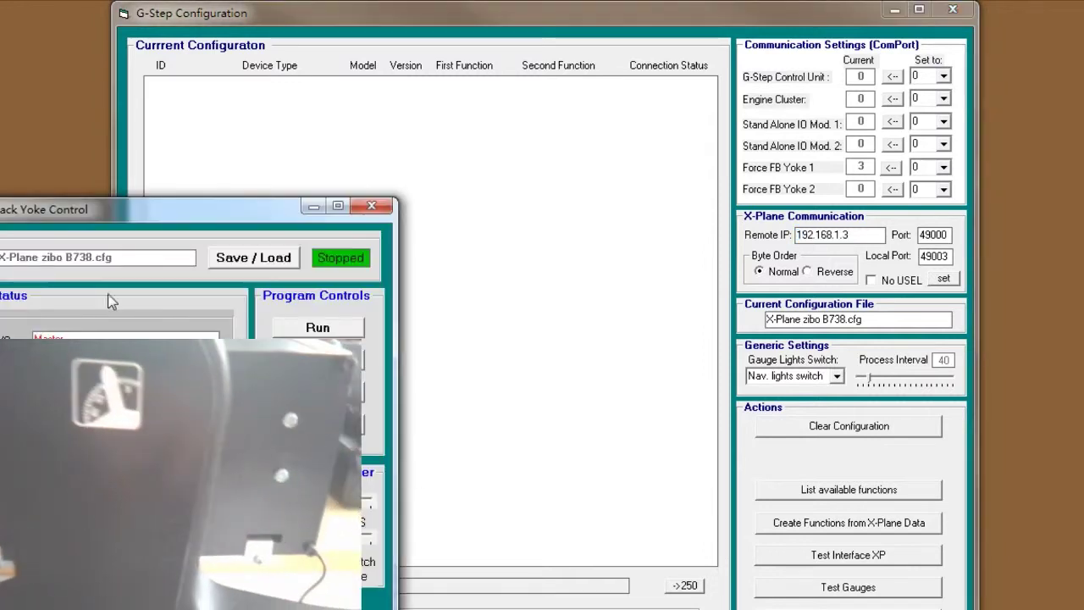
- Bring the Force Feedback Yoke Control window into view and open the FFB Yoke 1 Control panel
{"action": "left_click_drag", "start_coordinate": [157, 211], "coordinate": [547, 82]}
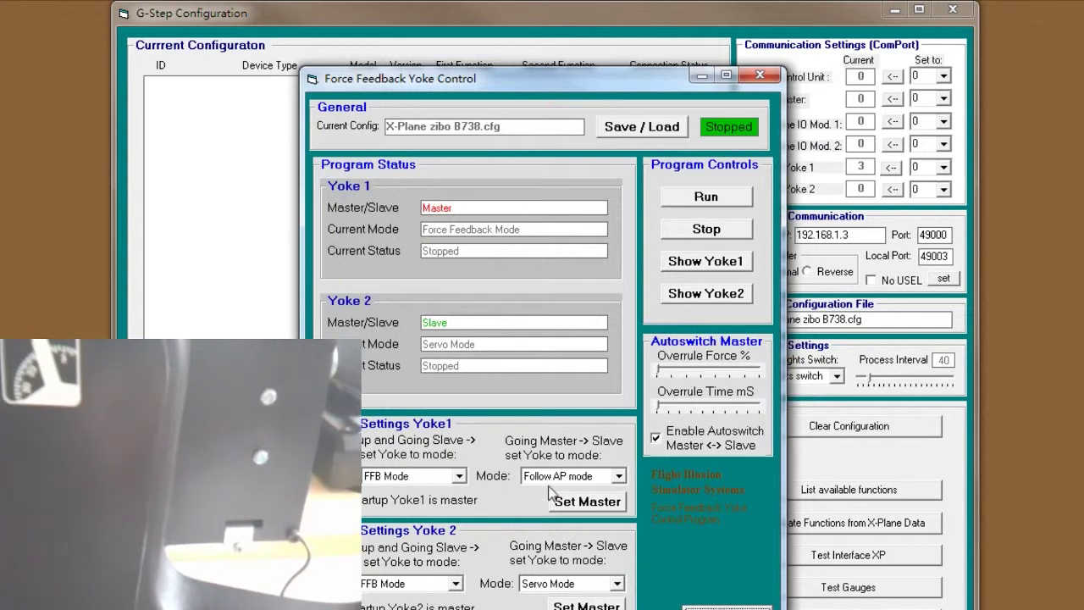
{"action": "left_click_drag", "start_coordinate": [510, 83], "coordinate": [532, 72]}
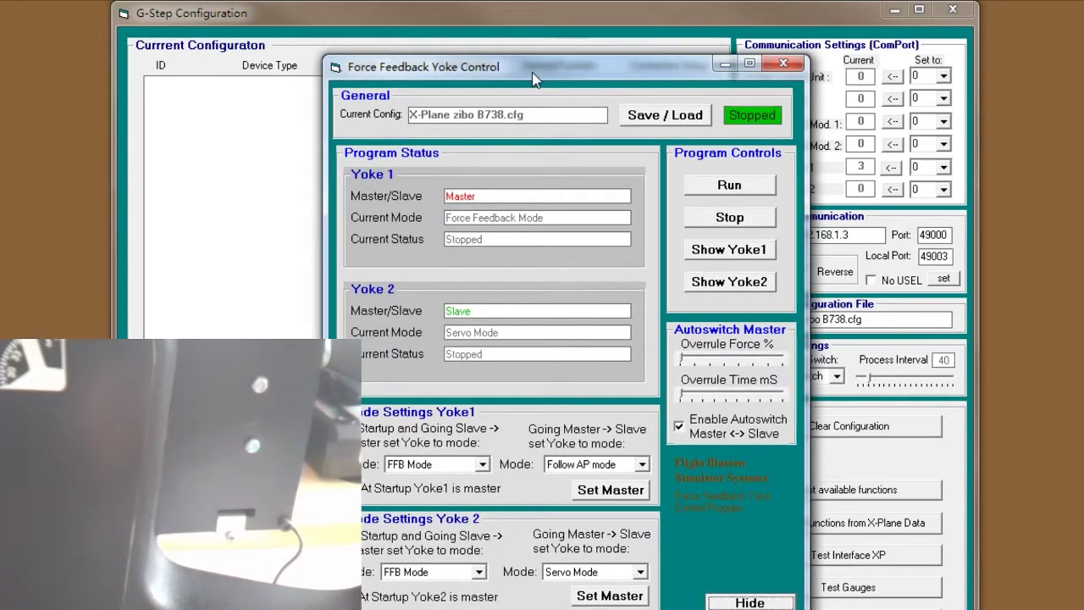
{"action": "left_click", "coordinate": [723, 253]}
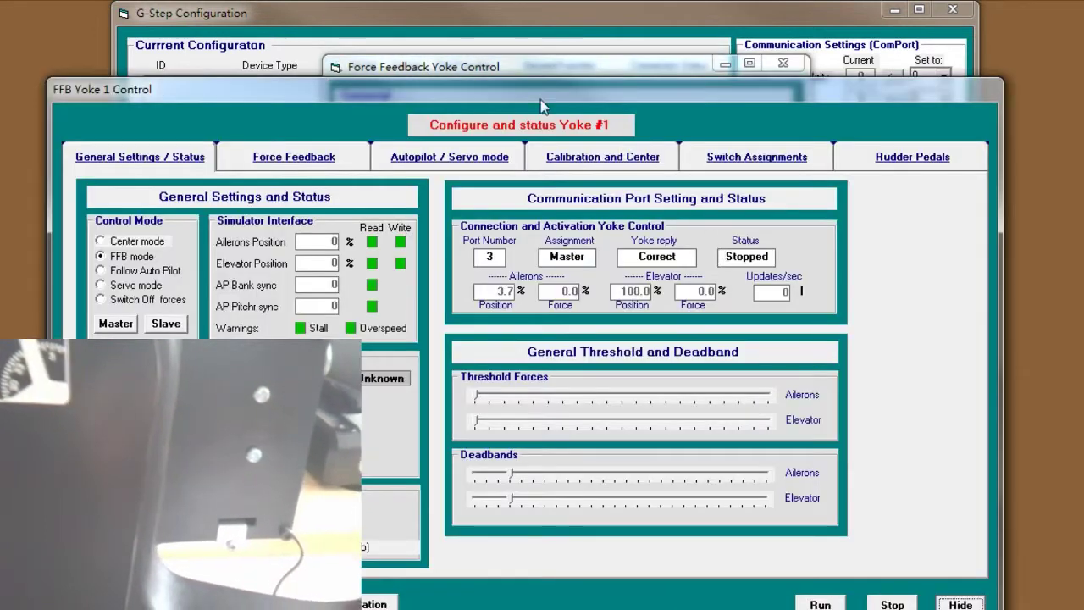
- Start Yoke 1 so it reports Running, Airborne, about 22 updates per second
{"action": "left_click_drag", "start_coordinate": [512, 100], "coordinate": [543, 84]}
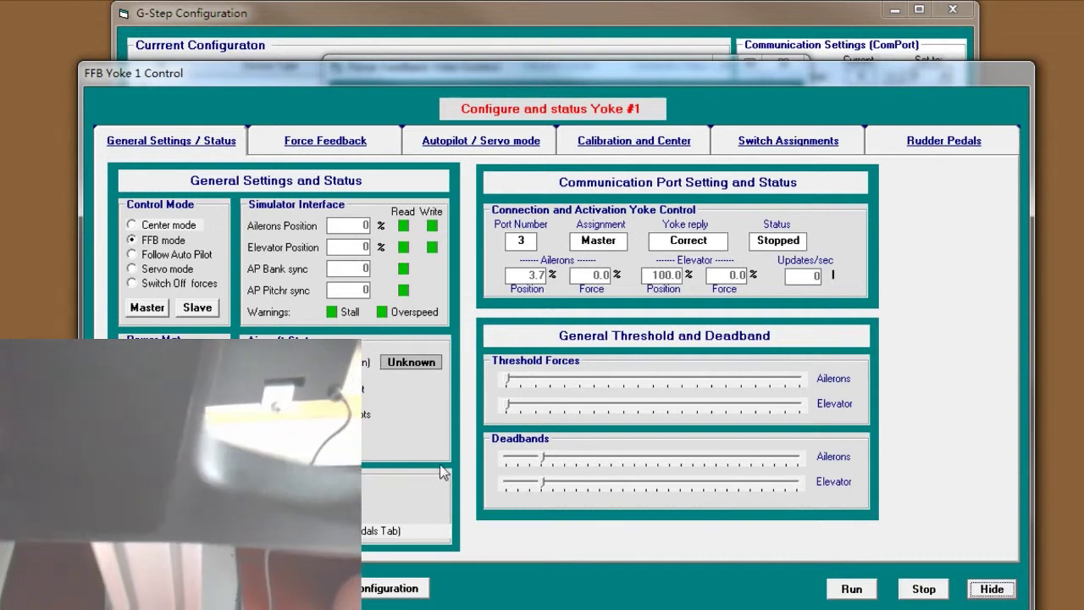
{"action": "left_click", "coordinate": [853, 589]}
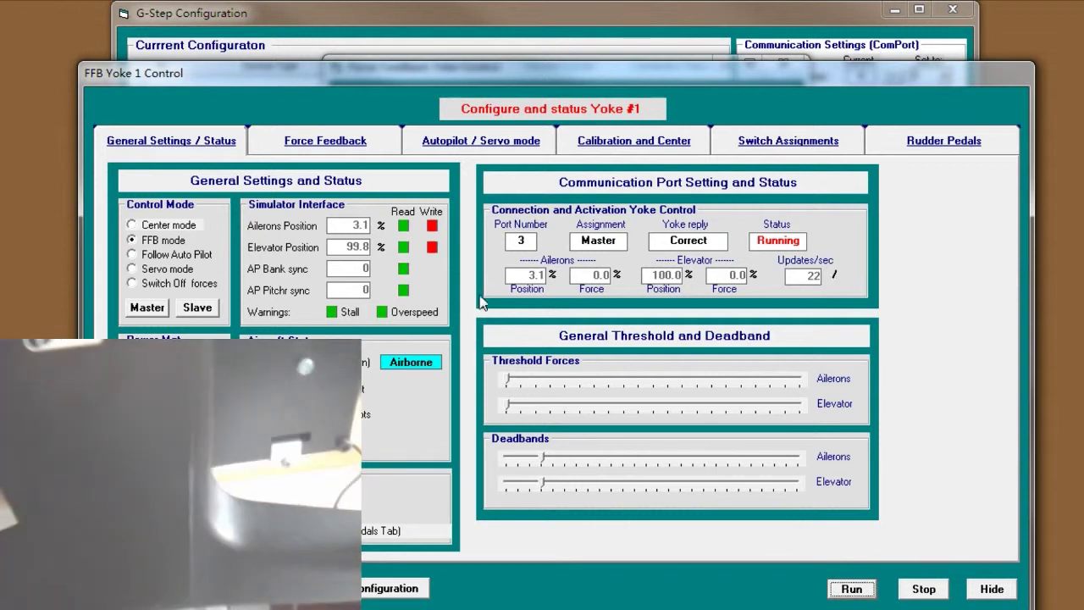
- Show Yoke 1's switch assignments, with TOGA_power (Takeoff) as the selected X-Plane command
{"action": "left_click", "coordinate": [772, 142]}
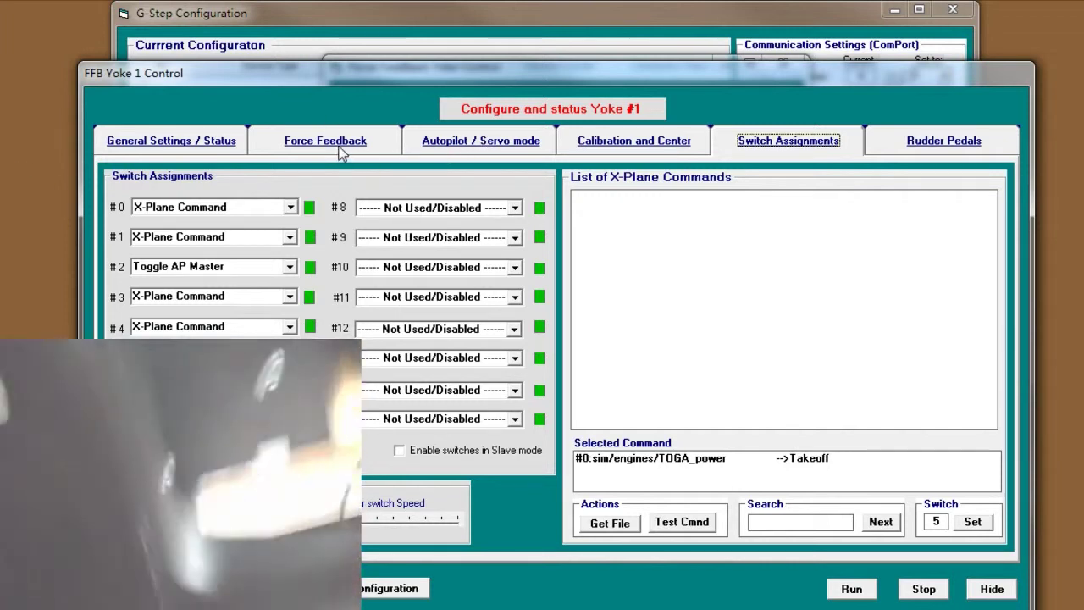
- Show Yoke 1's Force Feedback page with its wheelshock, turbulence, sensitivity and maximum-force sliders
{"action": "left_click", "coordinate": [178, 146]}
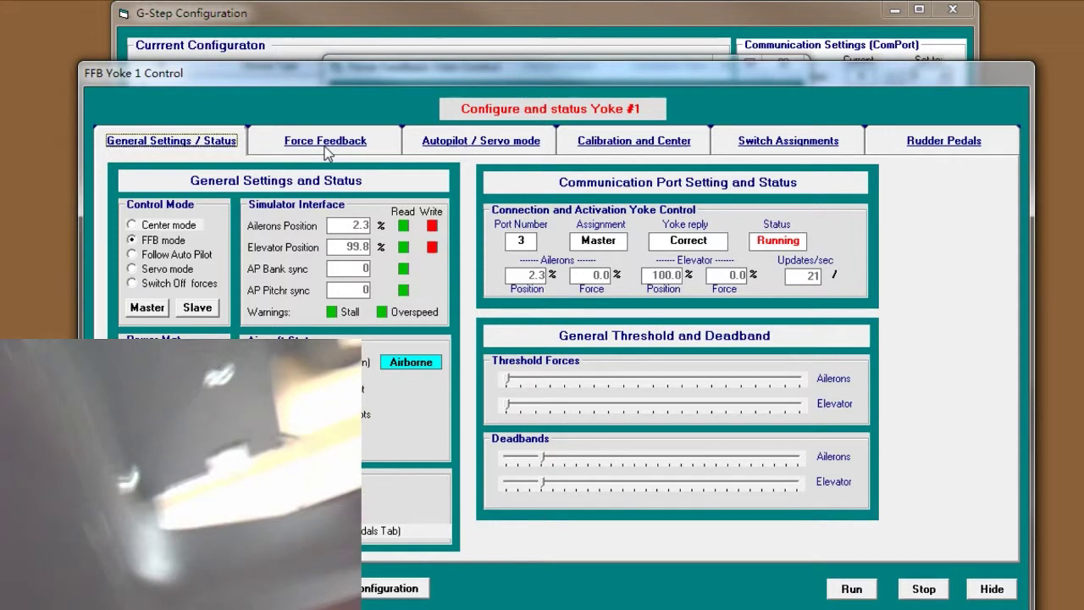
{"action": "left_click", "coordinate": [323, 146]}
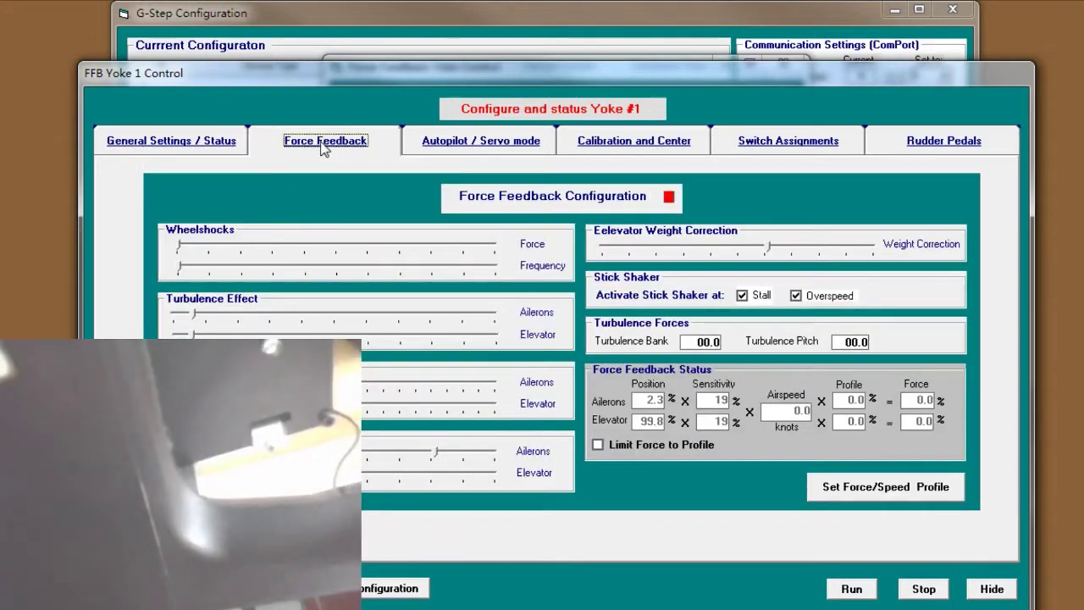
{"action": "left_click_drag", "start_coordinate": [383, 81], "coordinate": [659, 76]}
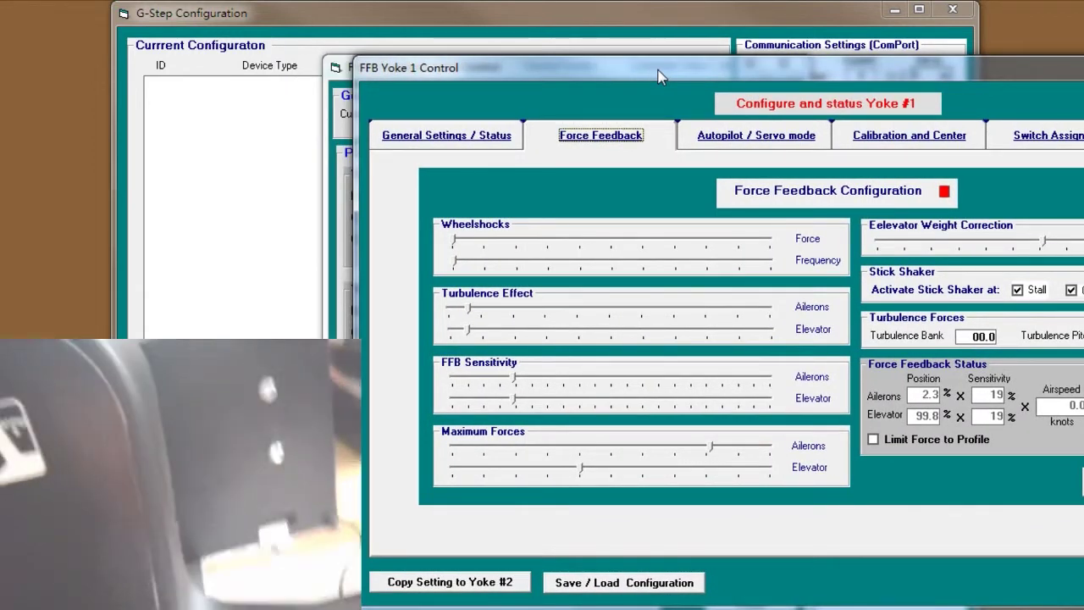
{"action": "left_click_drag", "start_coordinate": [659, 76], "coordinate": [657, 76]}
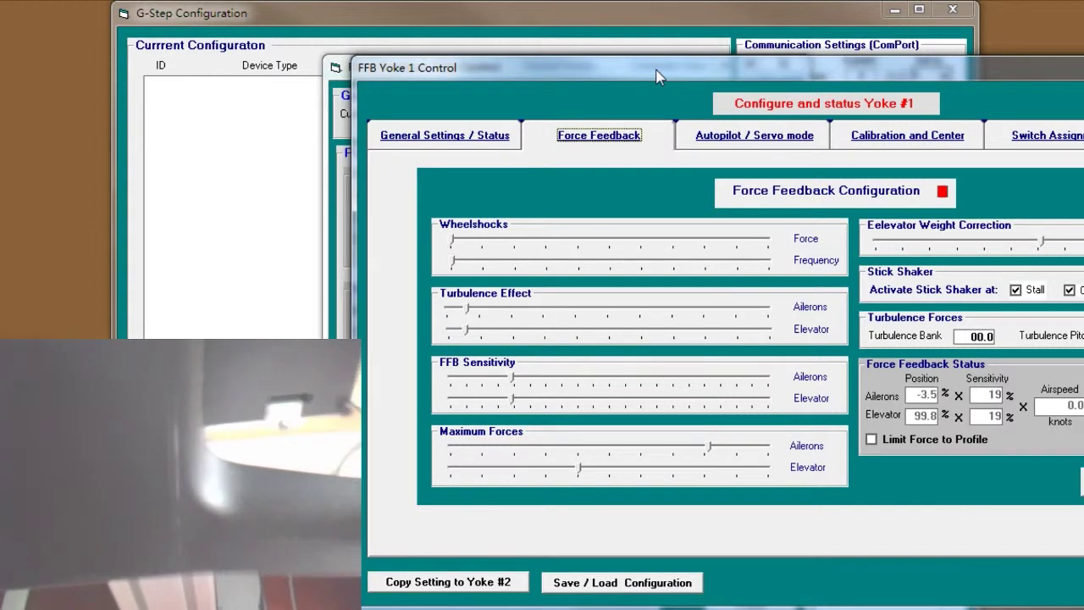
{"action": "left_click_drag", "start_coordinate": [659, 76], "coordinate": [648, 63]}
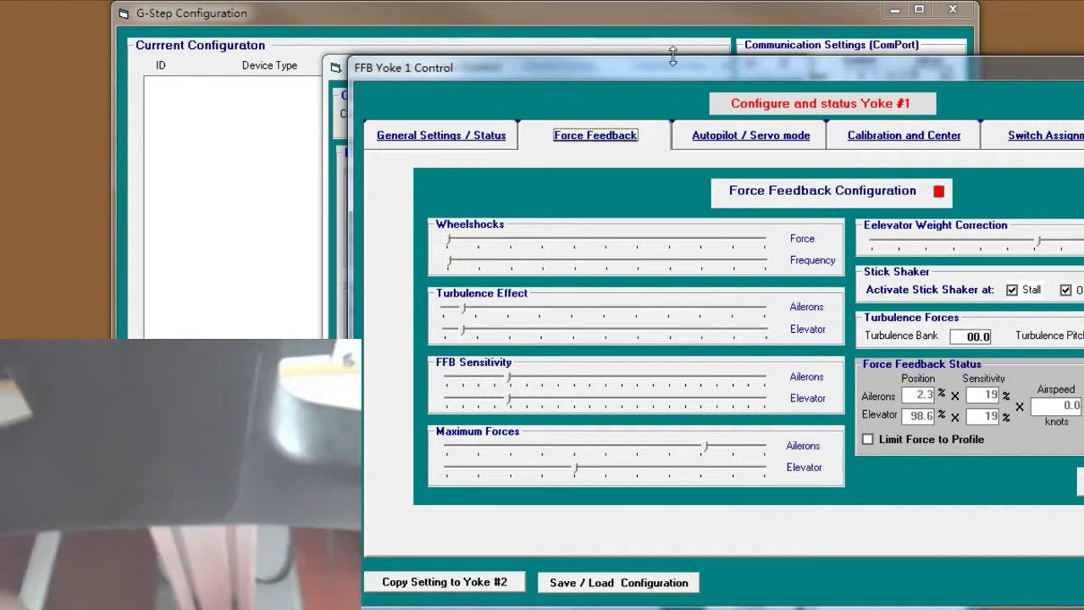
{"action": "left_click_drag", "start_coordinate": [790, 67], "coordinate": [734, 37]}
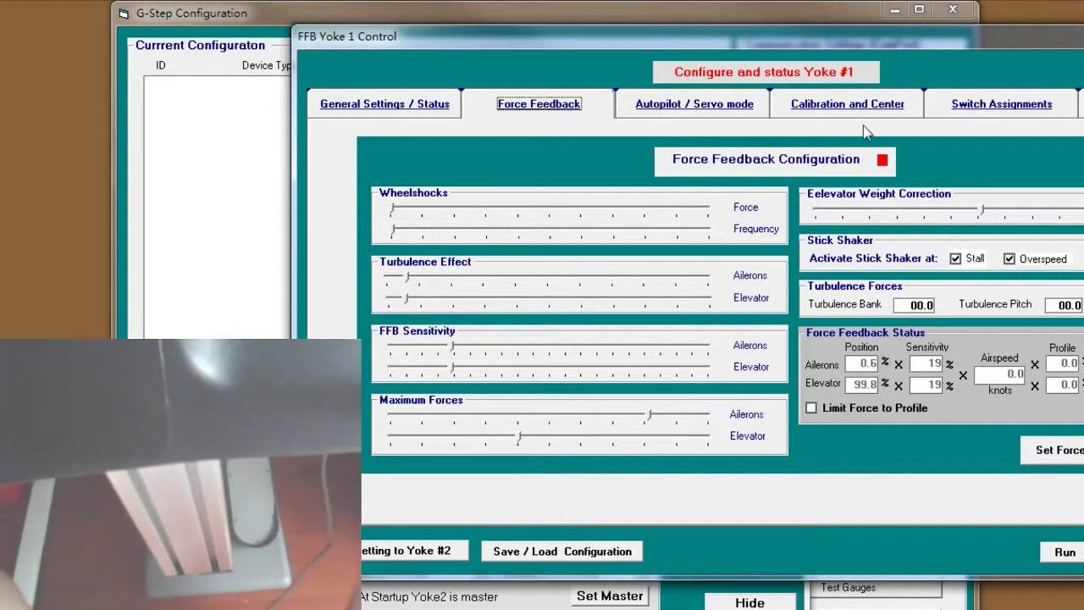
{"action": "left_click_drag", "start_coordinate": [912, 41], "coordinate": [728, 56]}
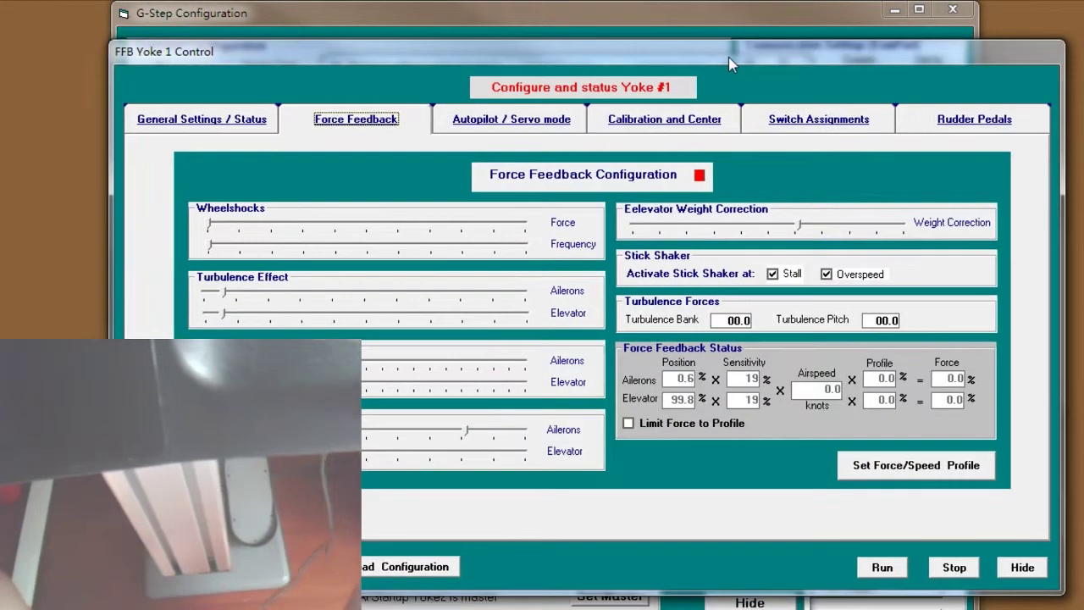